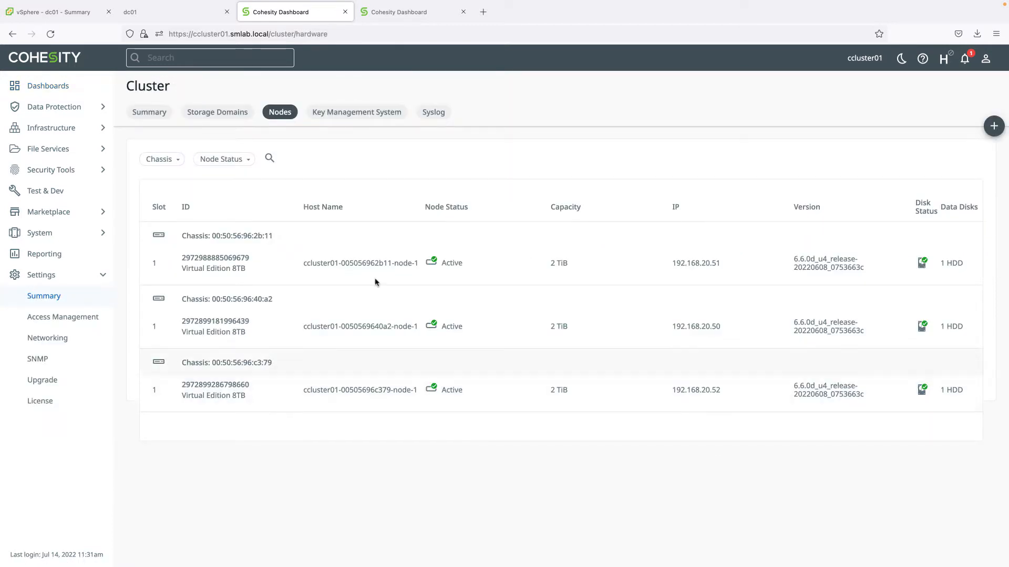
# Back on ccluster01, go to Infrastructure > Remote Clusters and start adding a cluster
pyautogui.click(391, 11)
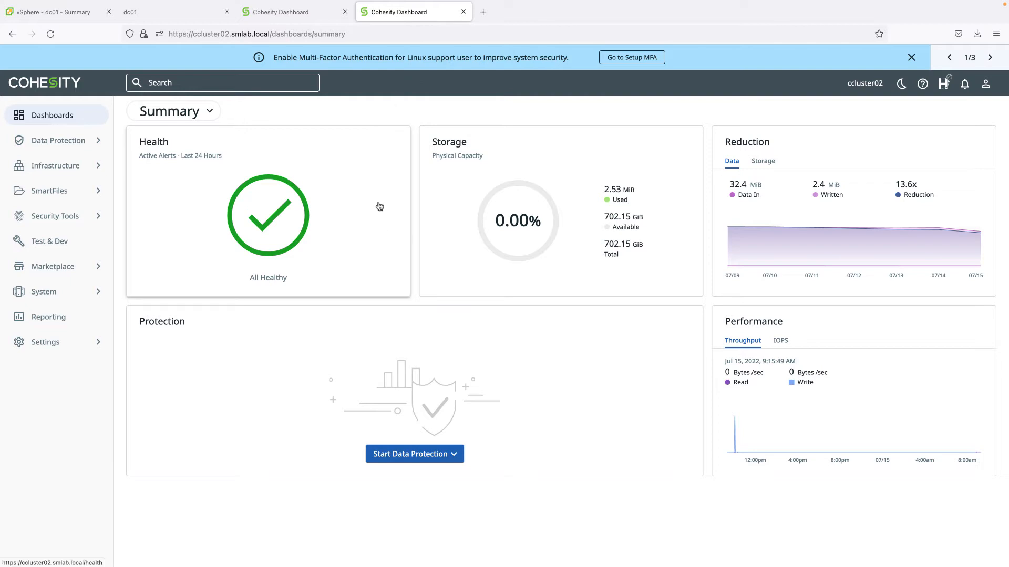
pyautogui.click(293, 13)
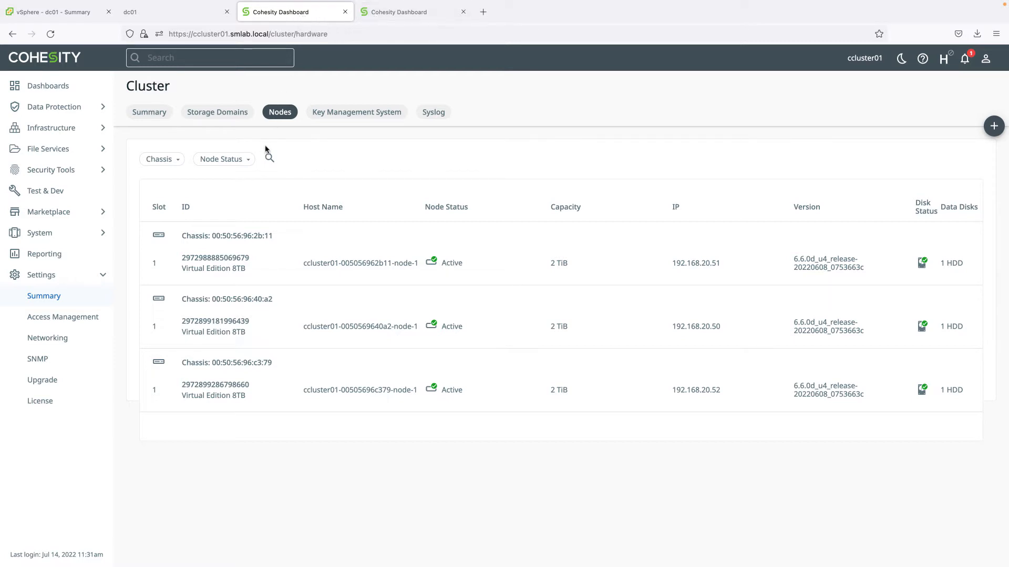
pyautogui.click(50, 132)
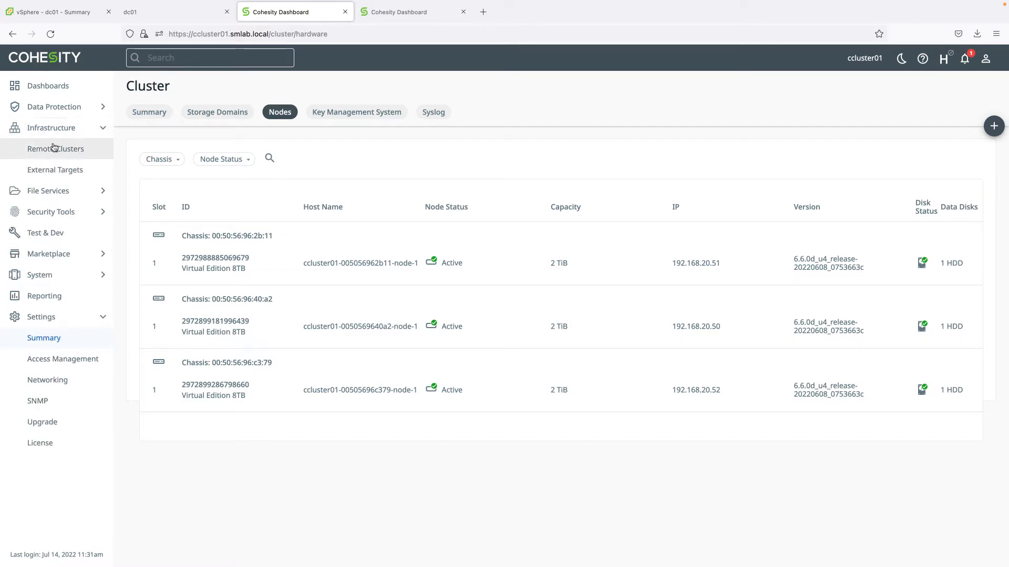
pyautogui.click(50, 149)
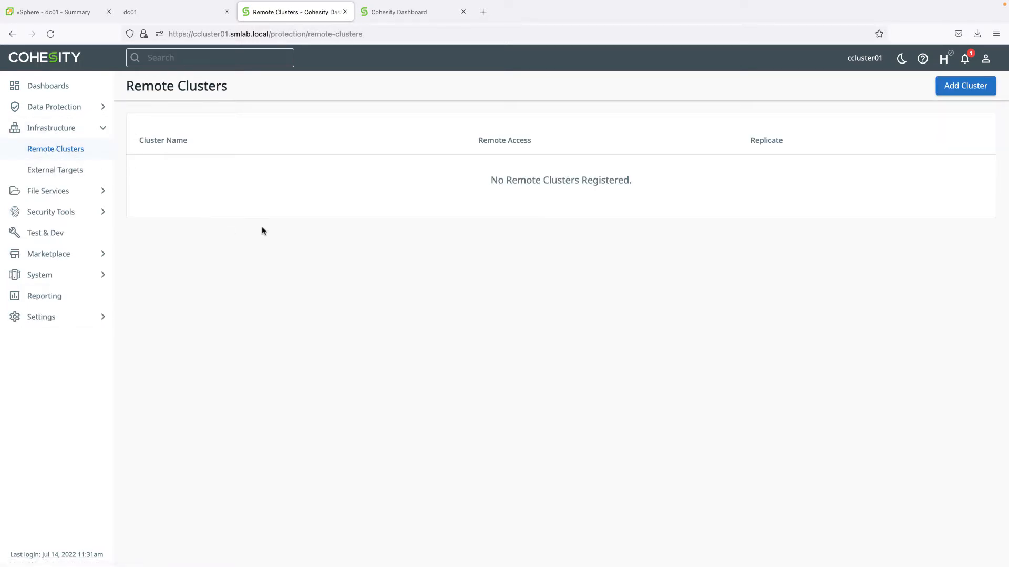
pyautogui.click(966, 91)
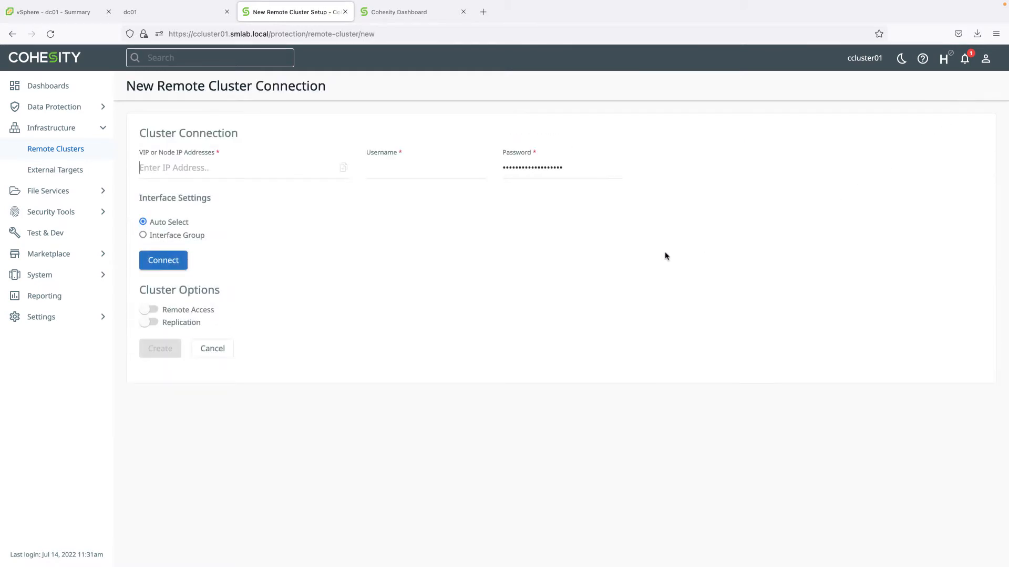
# Enter VIP 192.168.20.59 with the replication account's username and password
pyautogui.click(209, 168)
pyautogui.write('192.168.20.59')
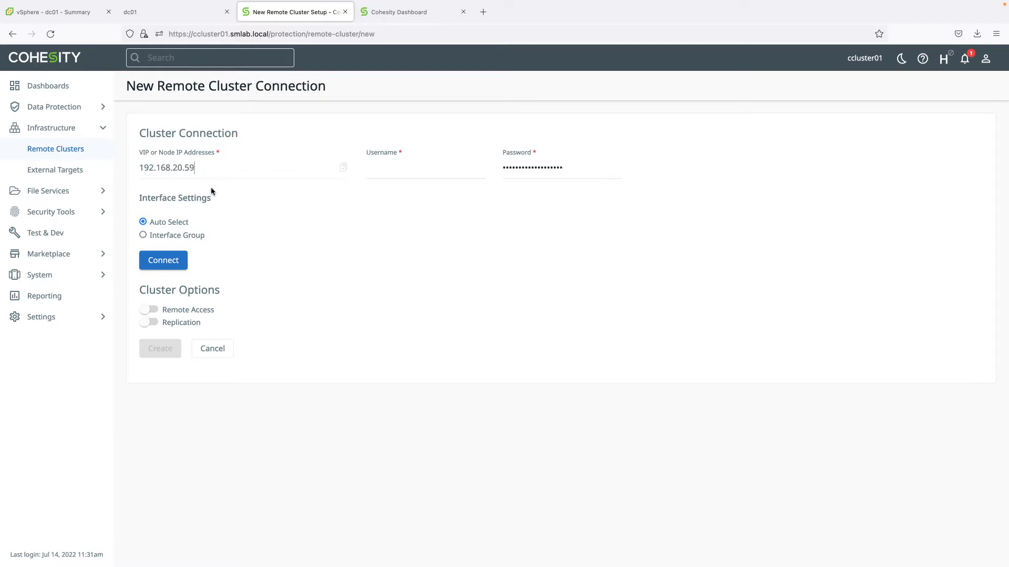
pyautogui.press('Return')
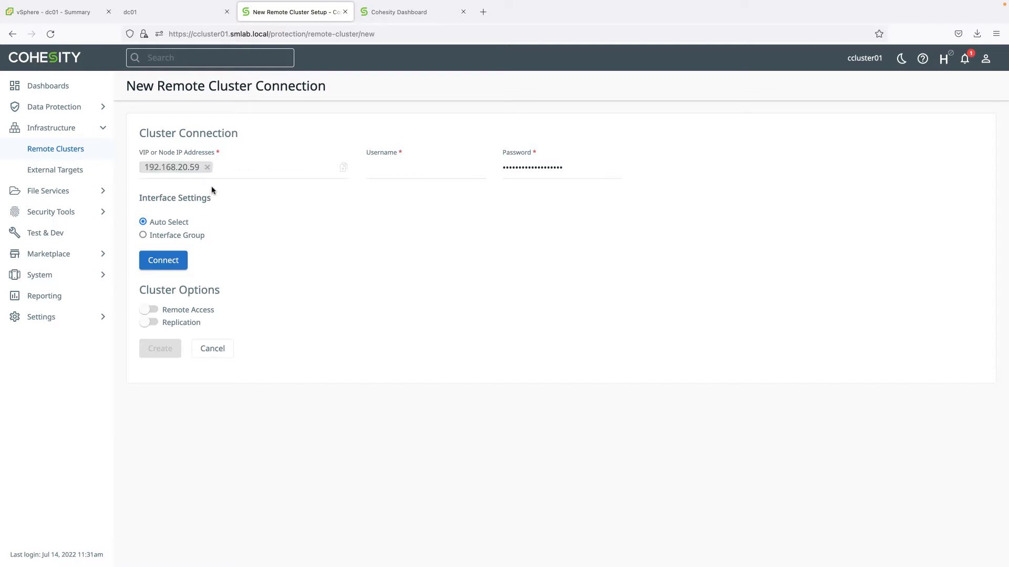
pyautogui.click(402, 172)
pyautogui.write('admin')
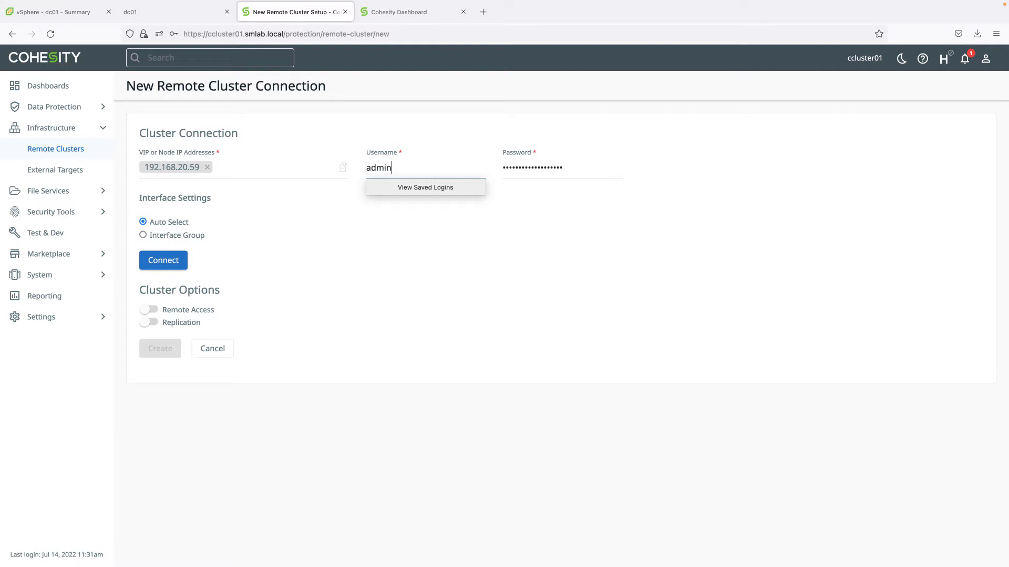
pyautogui.press('BackSpace')
pyautogui.press('BackSpace')
pyautogui.press('BackSpace')
pyautogui.press('BackSpace')
pyautogui.press('BackSpace')
pyautogui.write('replicat')
pyautogui.moveTo(575, 168); pyautogui.dragTo(460, 157)
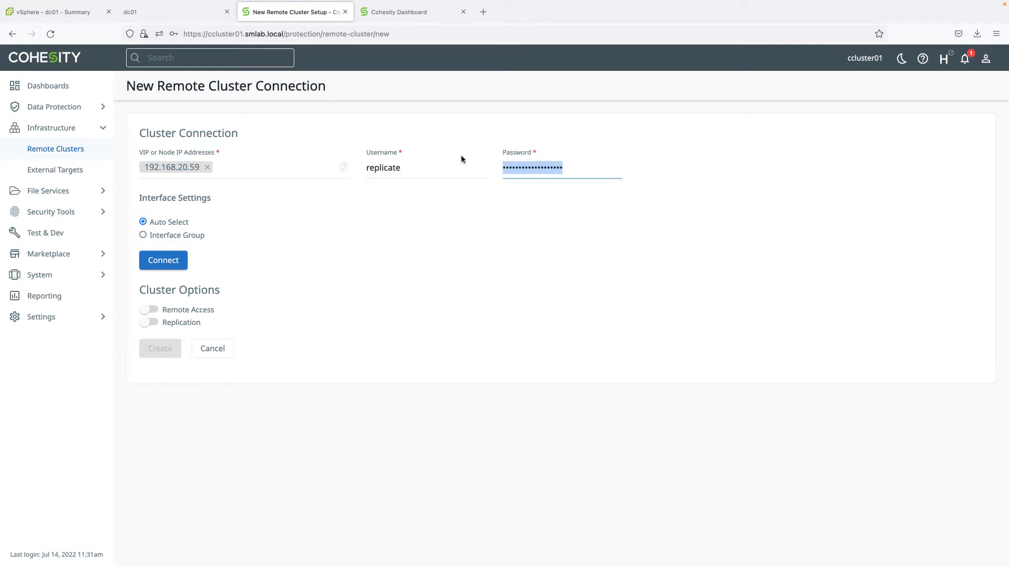
pyautogui.write('••••••••')
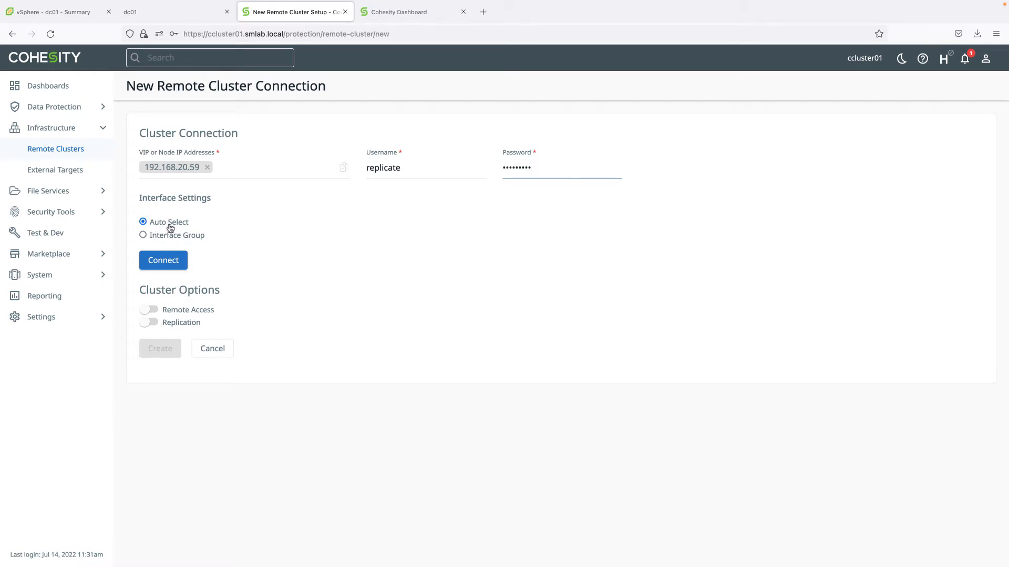
# Connect to 192.168.20.59 without saving the login, then enable Remote Access and Replication
pyautogui.click(176, 262)
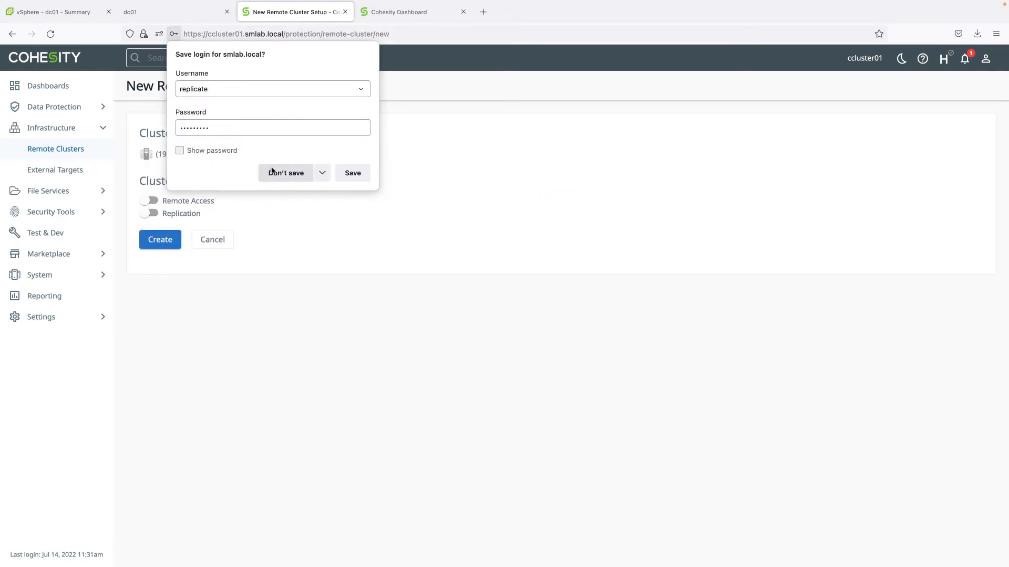
pyautogui.click(290, 176)
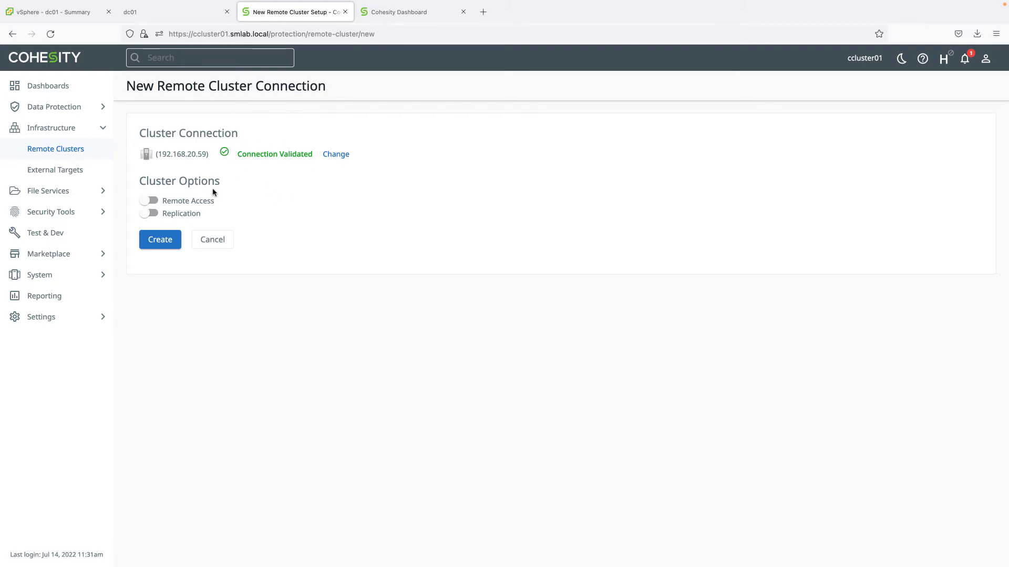
pyautogui.click(150, 203)
pyautogui.click(152, 214)
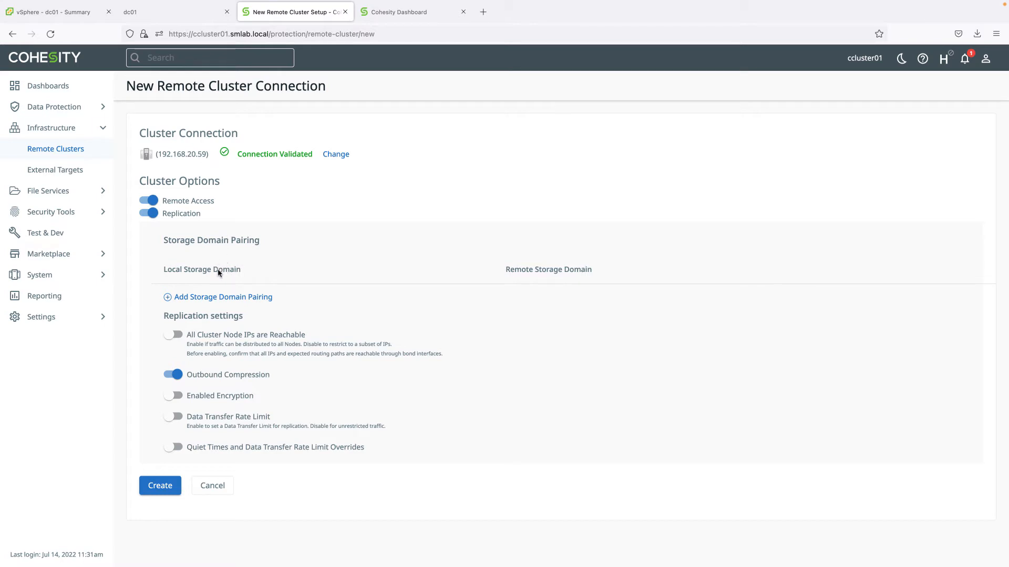
# Pair local and remote DefaultStorageDomain and turn on All Cluster Node IPs are Reachable
pyautogui.click(218, 297)
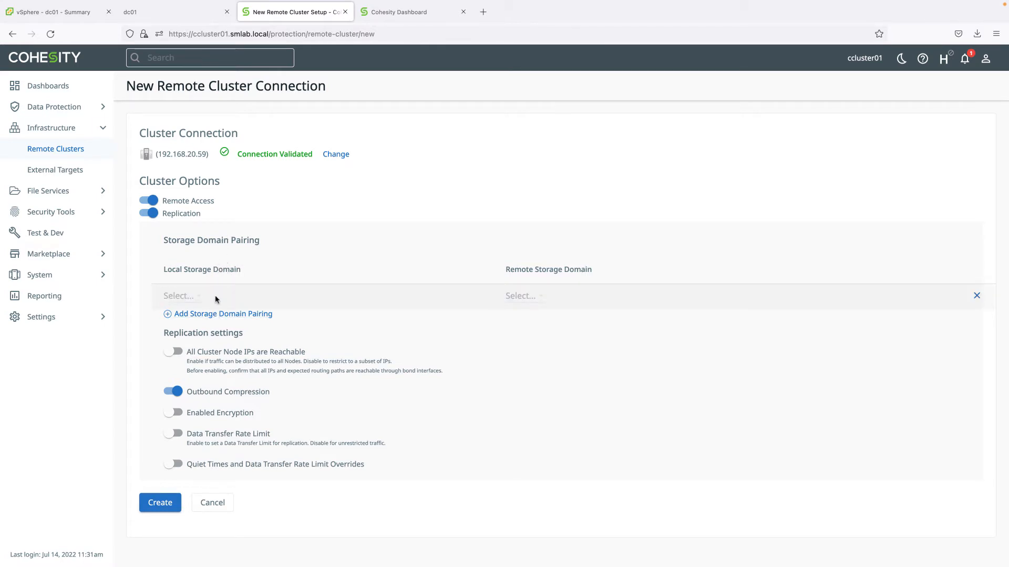
pyautogui.click(184, 296)
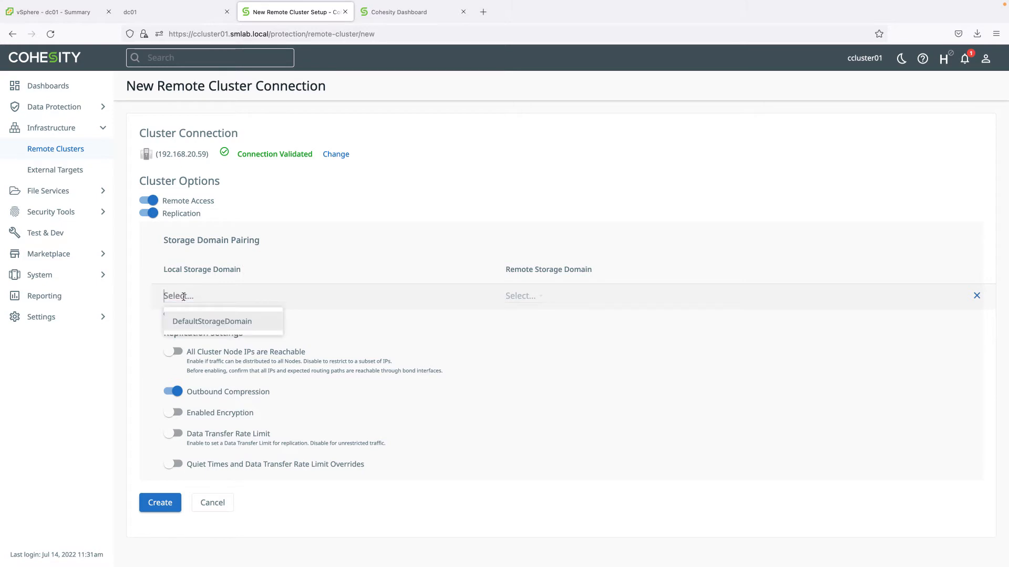
pyautogui.click(205, 323)
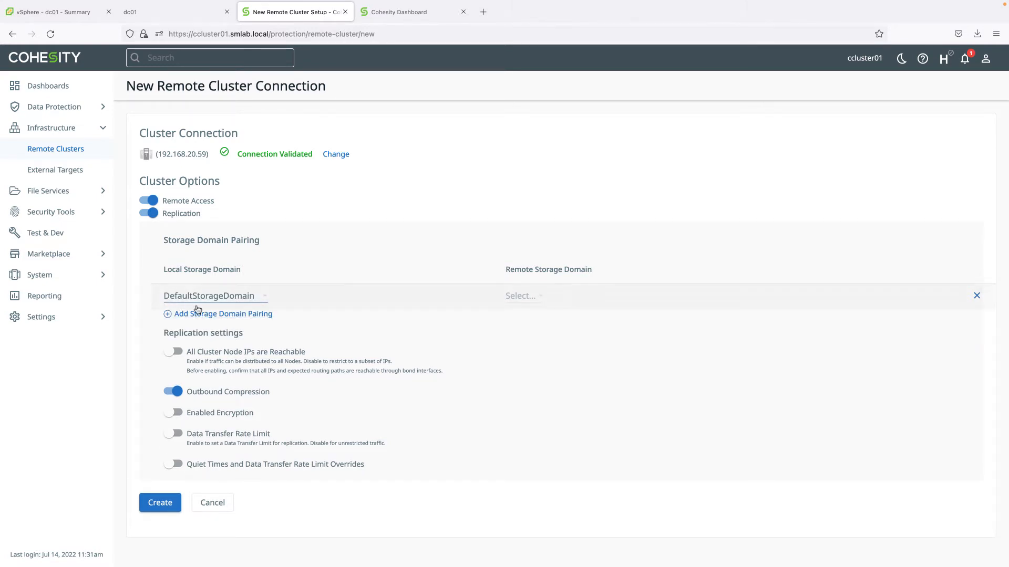
pyautogui.click(534, 297)
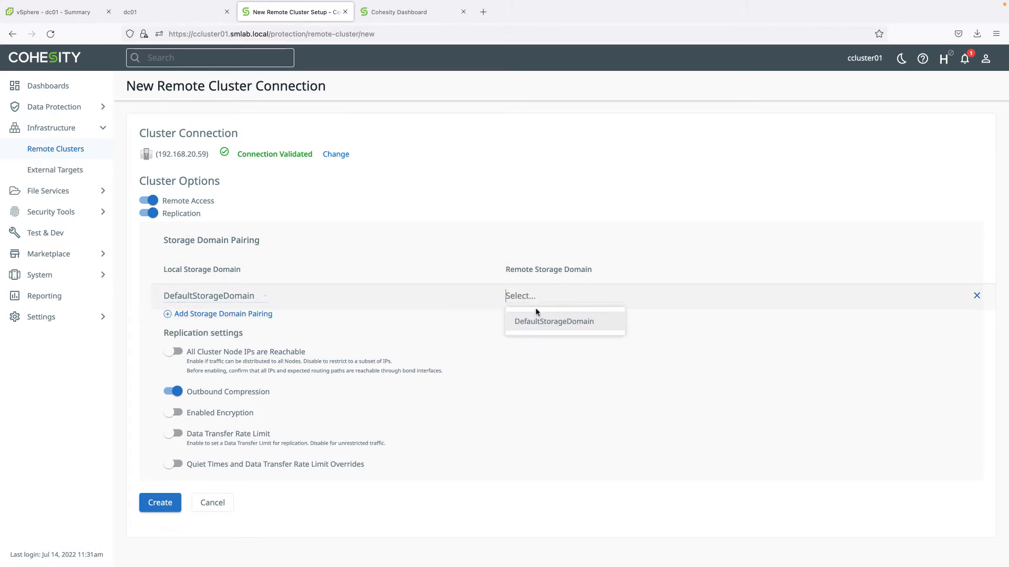
pyautogui.click(537, 319)
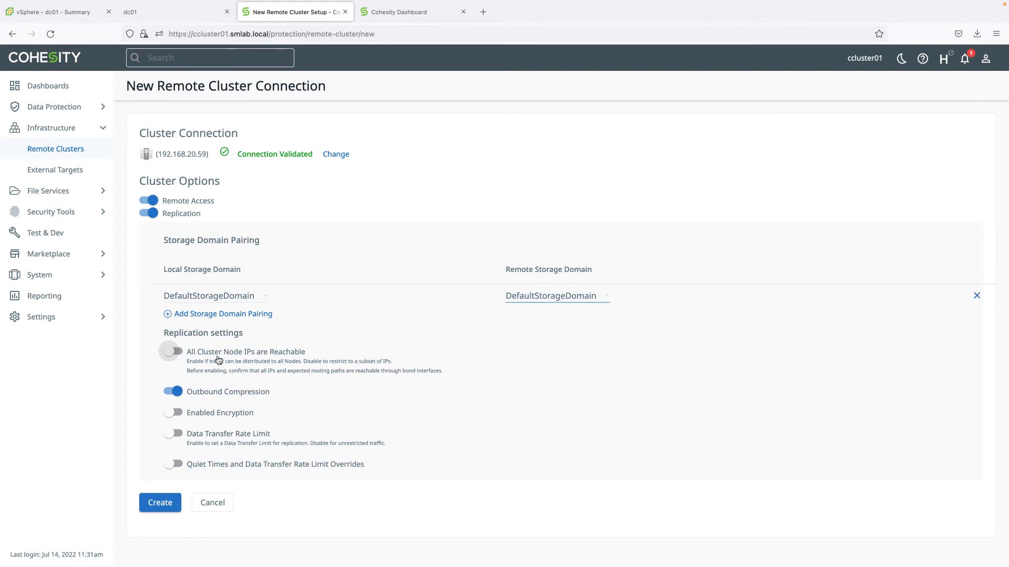
pyautogui.click(181, 353)
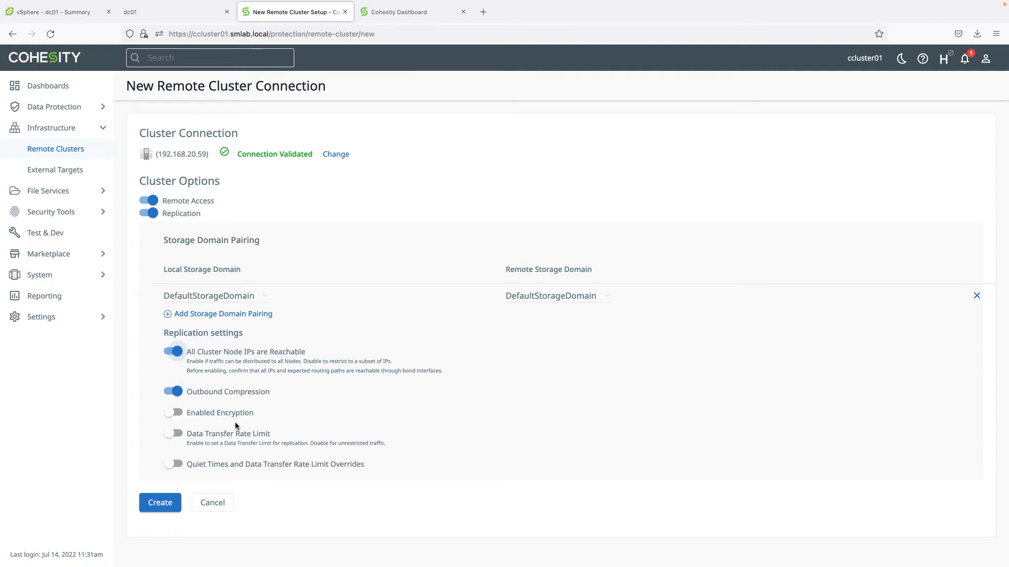
pyautogui.click(177, 414)
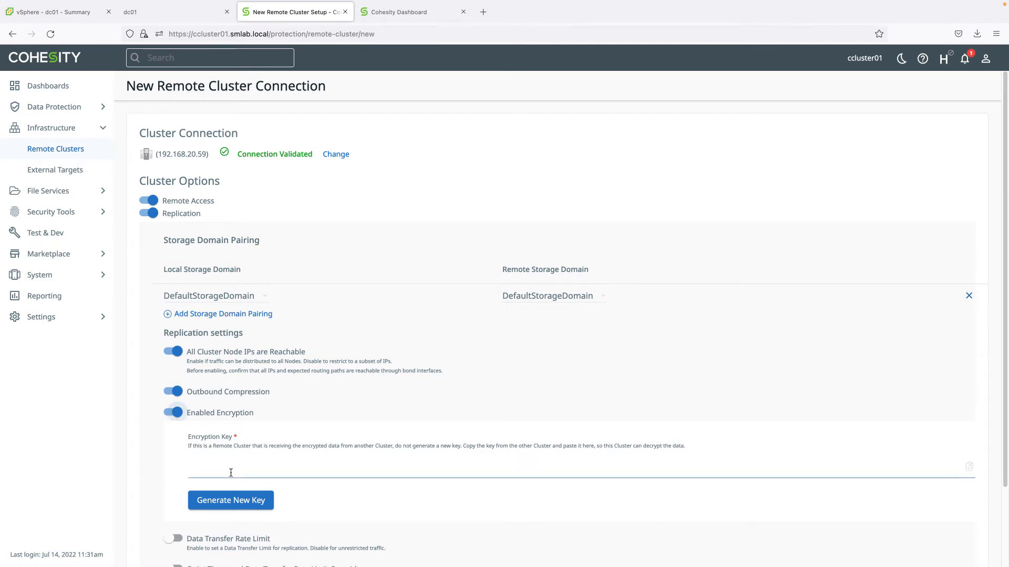
pyautogui.click(167, 414)
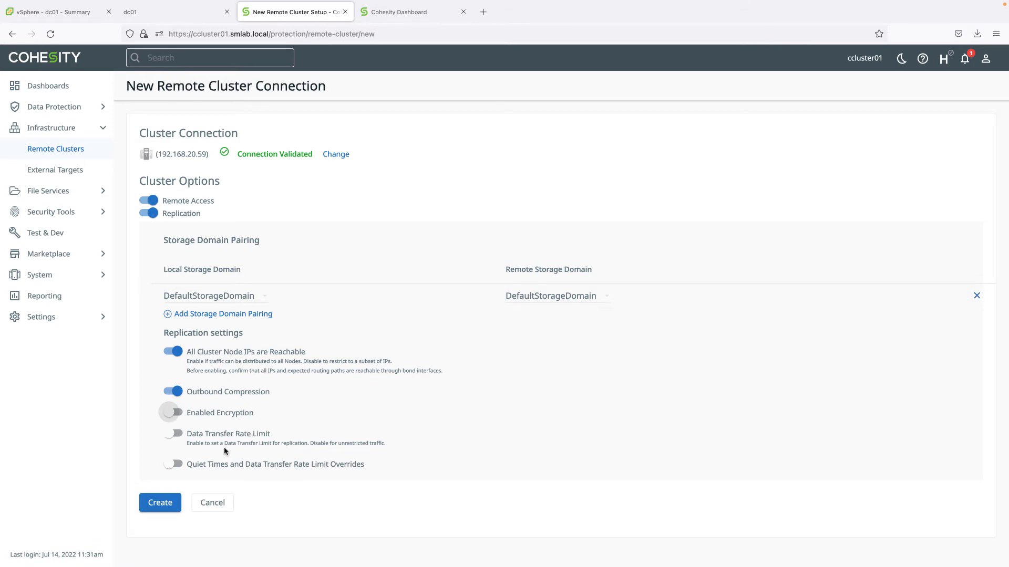
pyautogui.click(175, 465)
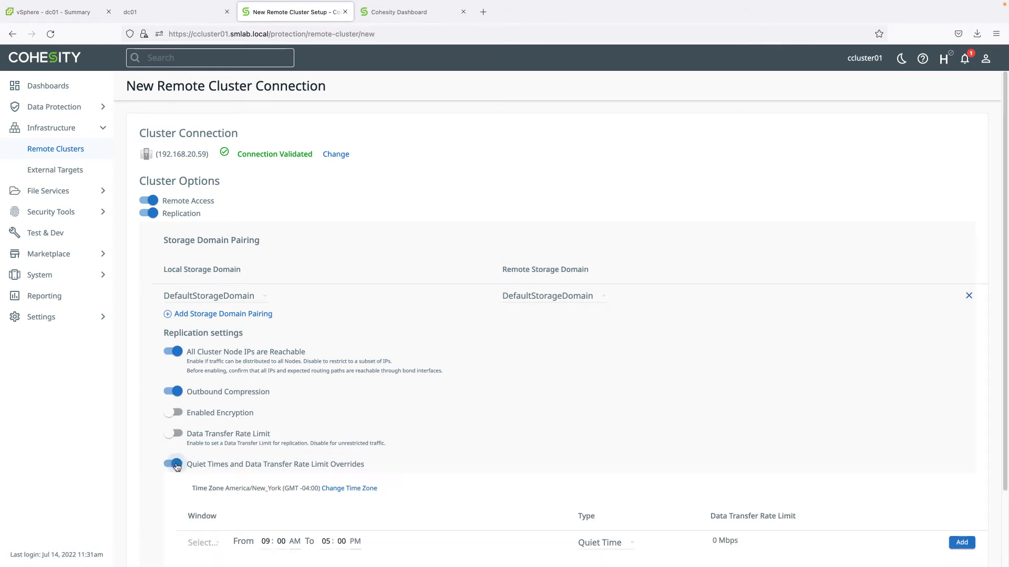
pyautogui.scroll(-2, 253, 513)
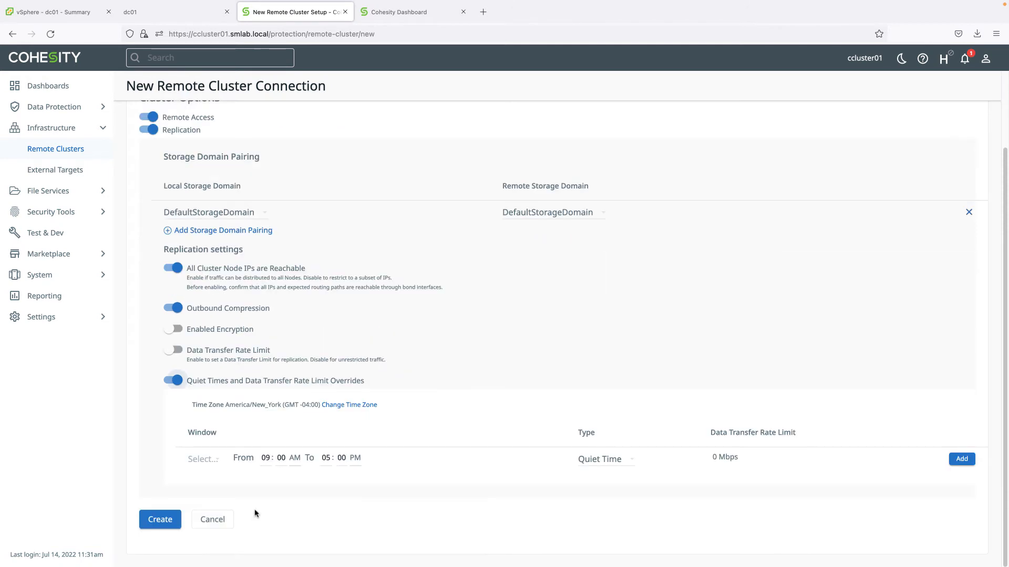
pyautogui.click(265, 457)
pyautogui.click(171, 382)
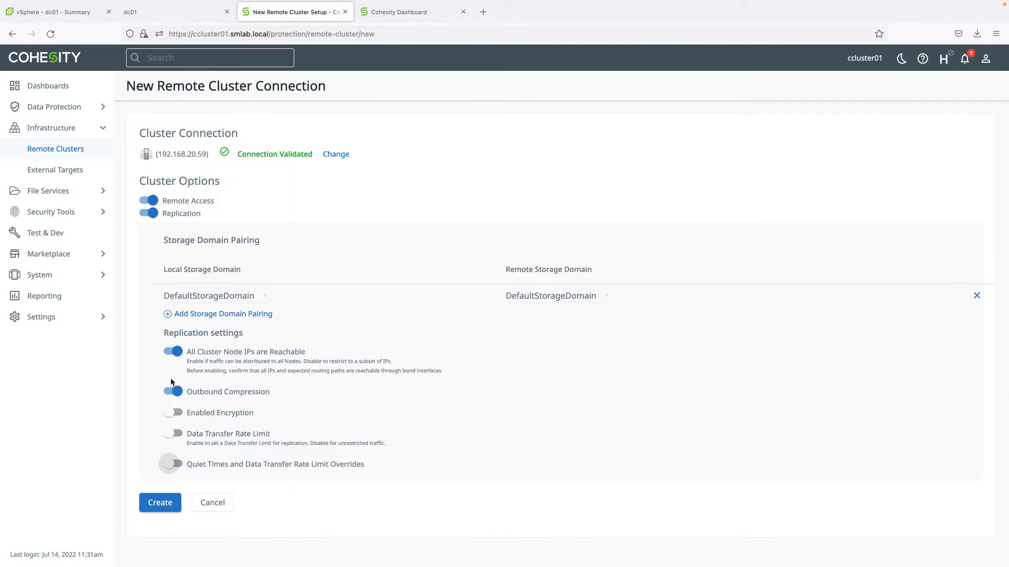
# Create the ccluster02 remote connection, then open ccluster02's own dashboard
pyautogui.click(169, 504)
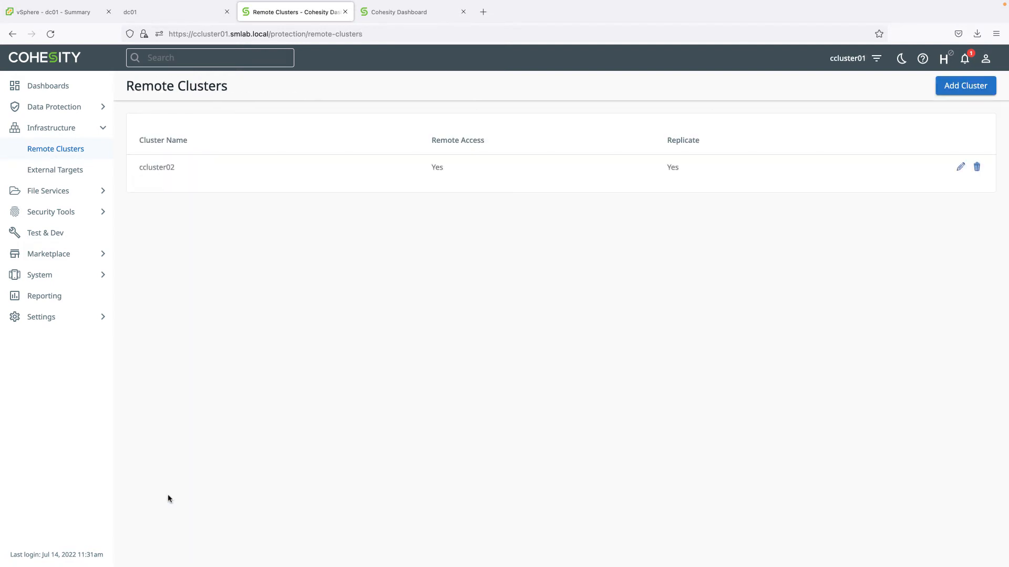
pyautogui.click(155, 169)
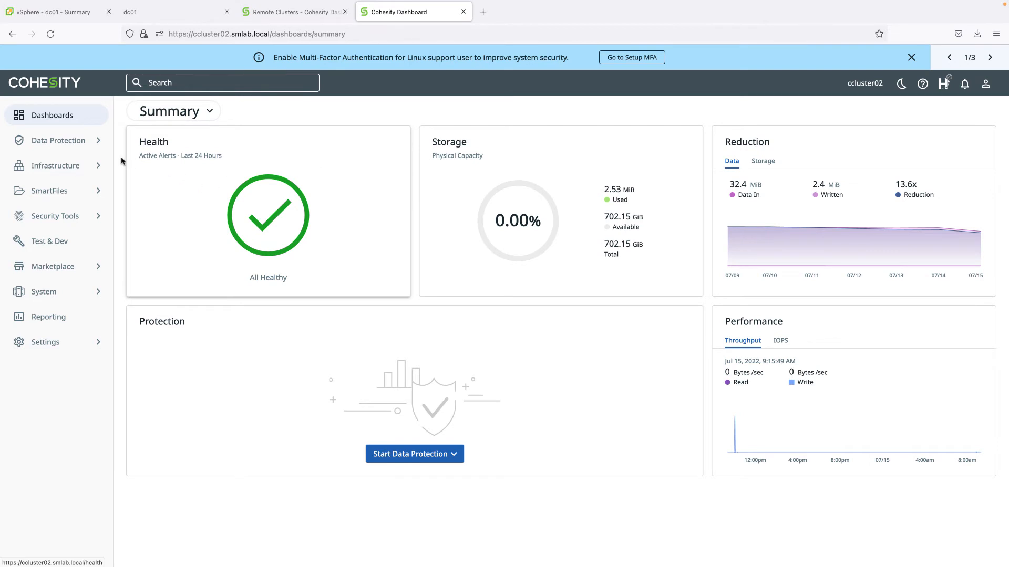
# On ccluster02, open Infrastructure > Remote Clusters and begin registering a remote cluster
pyautogui.click(68, 170)
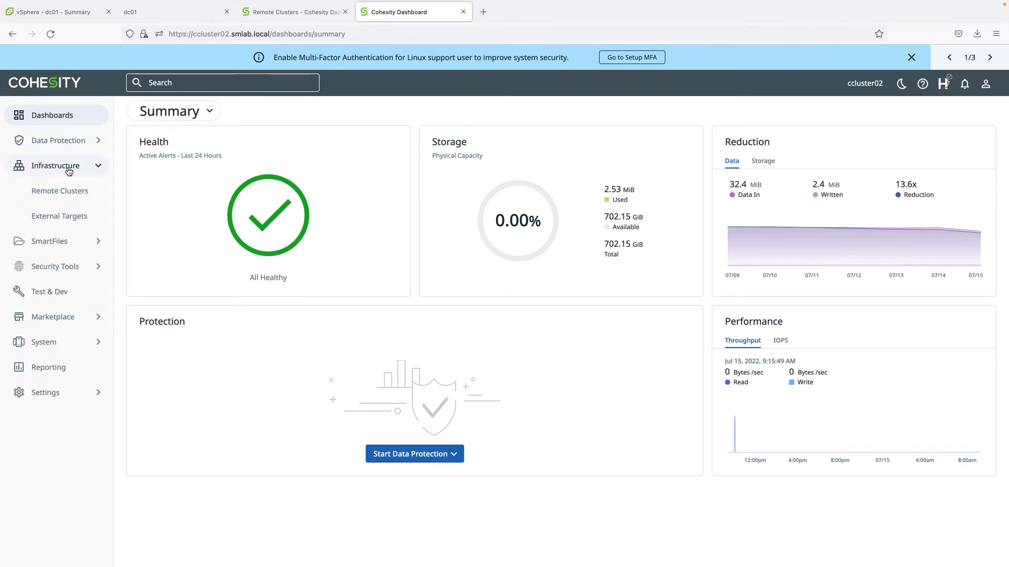
pyautogui.click(84, 193)
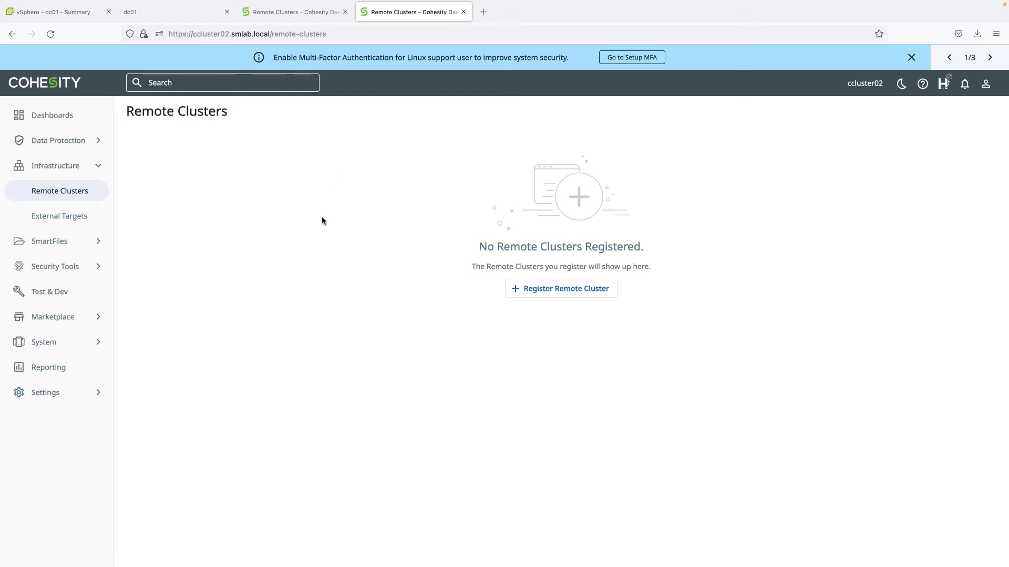
pyautogui.click(563, 291)
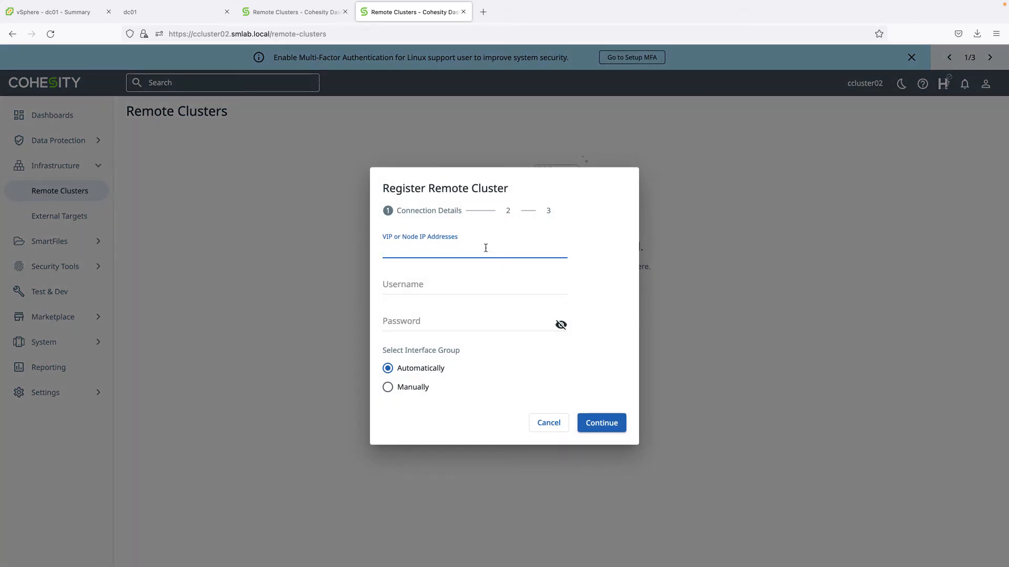
# Enter VIP 192.168.20.57 with the replication account's username and password, then continue
pyautogui.write('192')
pyautogui.write('.168.20.57')
pyautogui.click(435, 285)
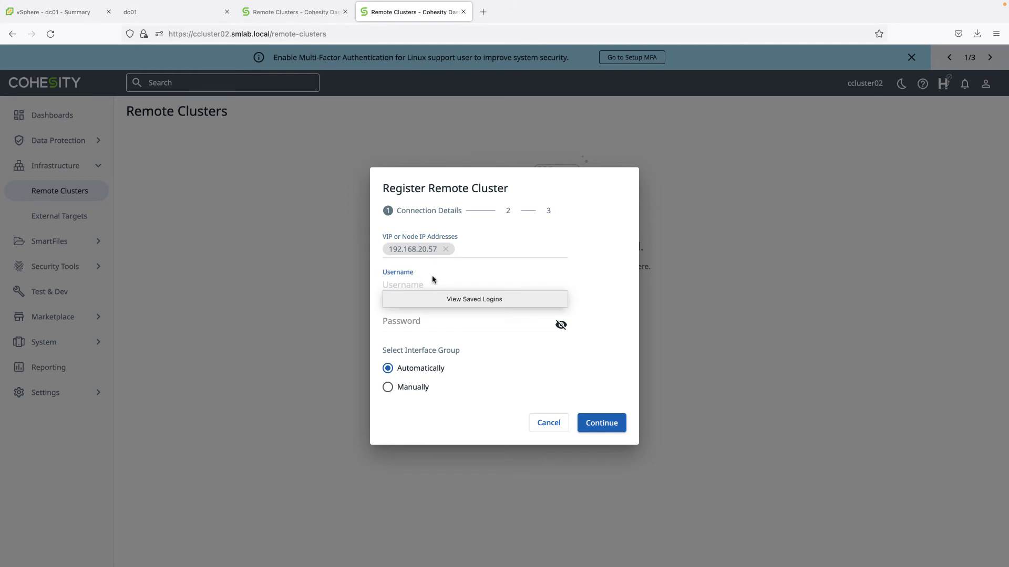
pyautogui.write('replicate')
pyautogui.click(430, 321)
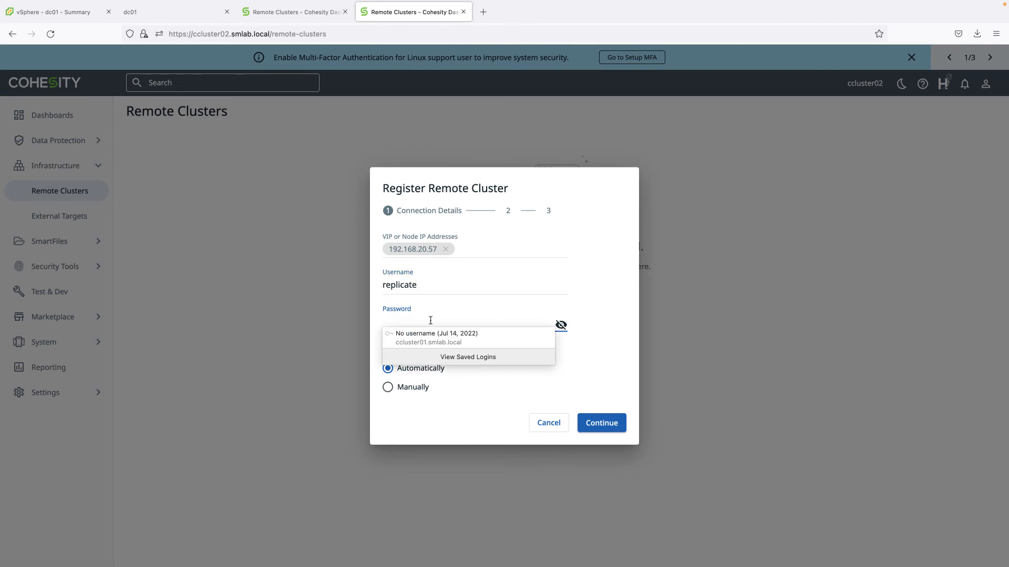
pyautogui.write('•••••')
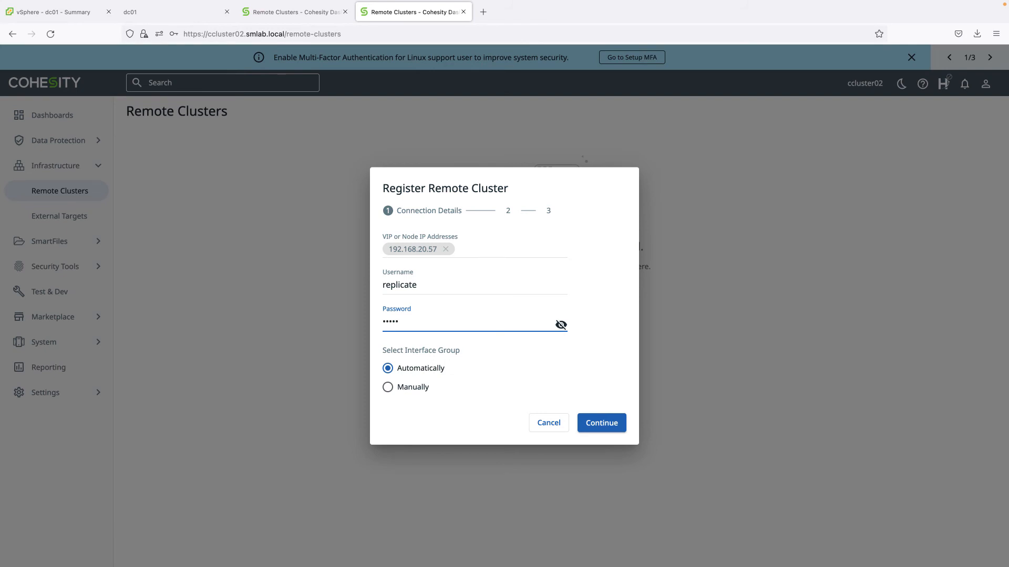
pyautogui.write('•••')
pyautogui.click(604, 430)
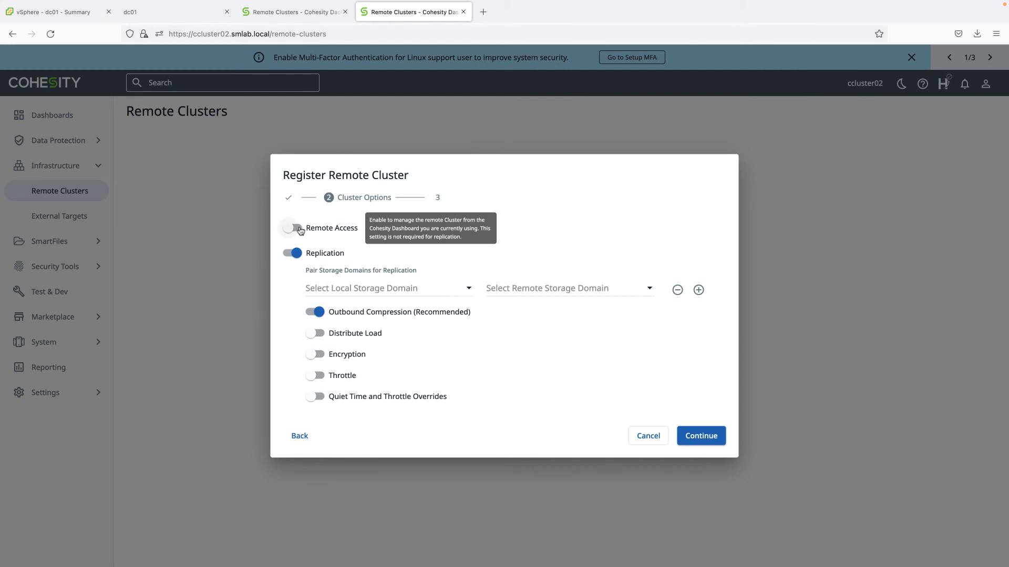
# Enable Remote Access, pair DefaultStorageDomain both ways, turn on Distribute Load, and continue
pyautogui.click(299, 231)
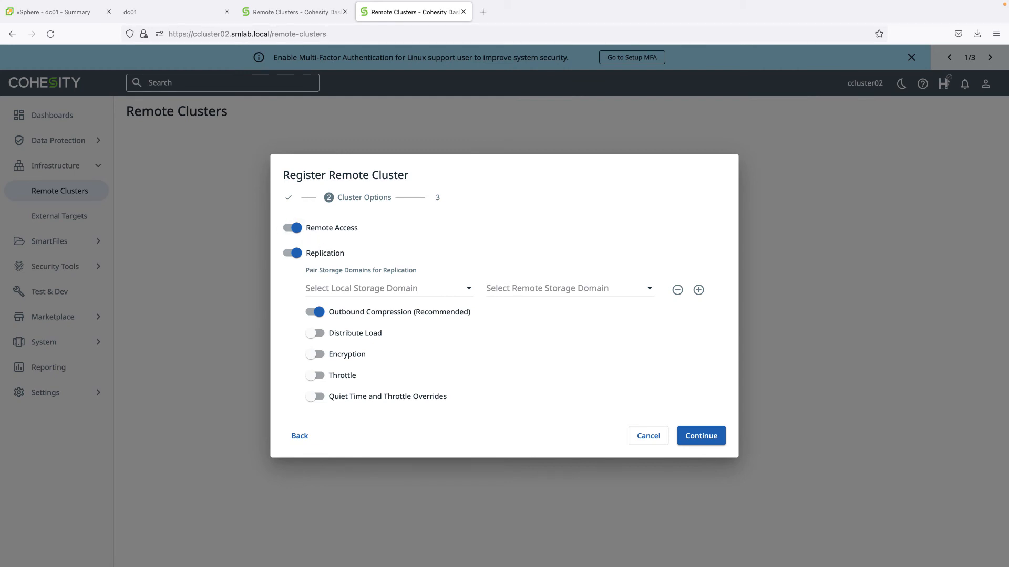
pyautogui.click(353, 291)
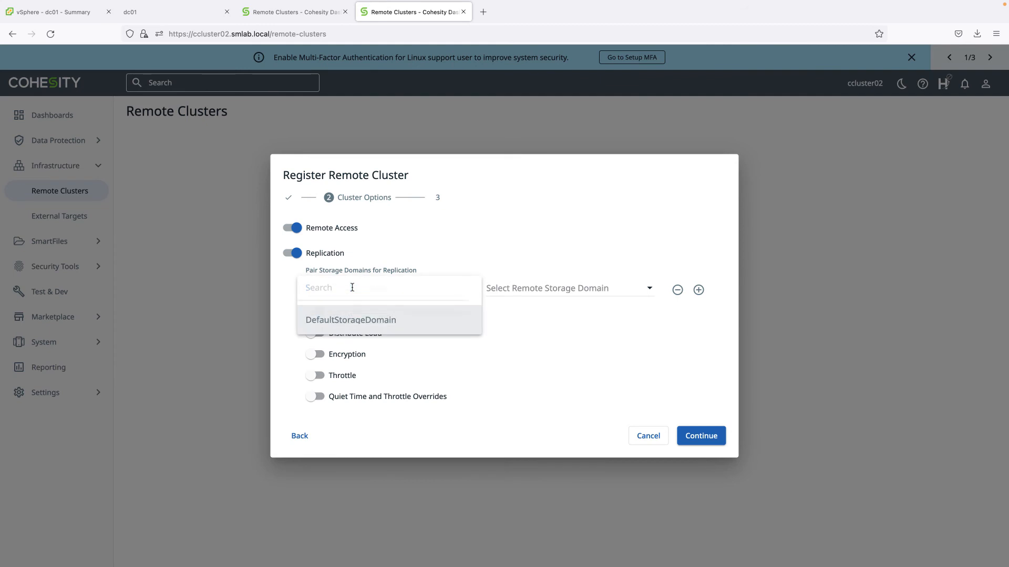
pyautogui.click(359, 325)
pyautogui.click(576, 286)
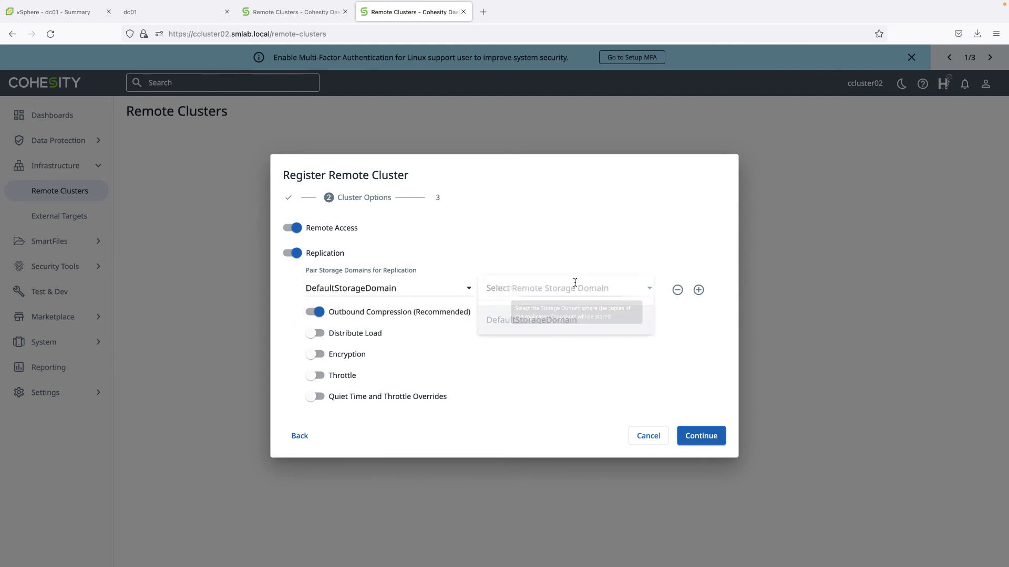
pyautogui.click(566, 322)
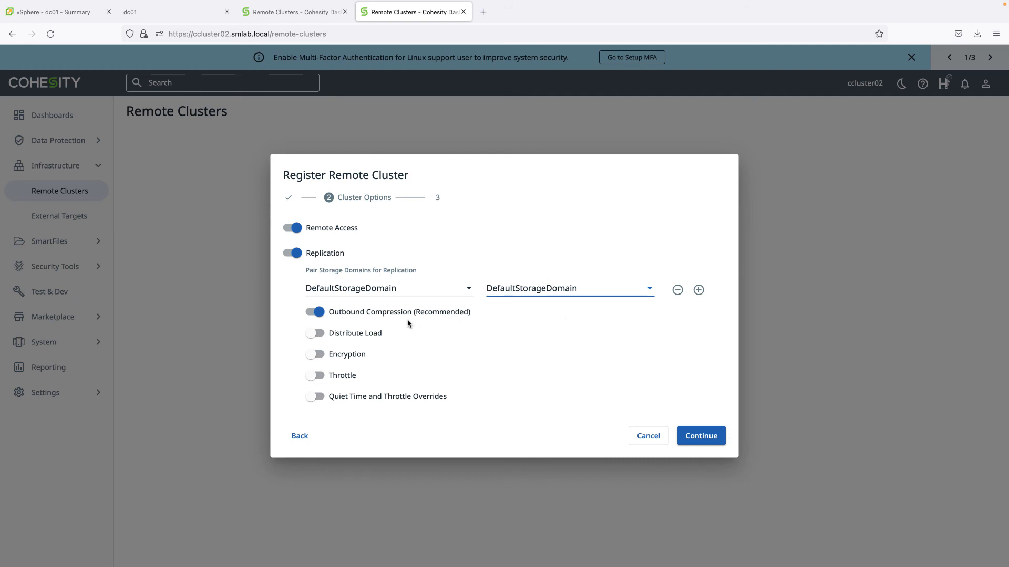
pyautogui.moveTo(365, 334)
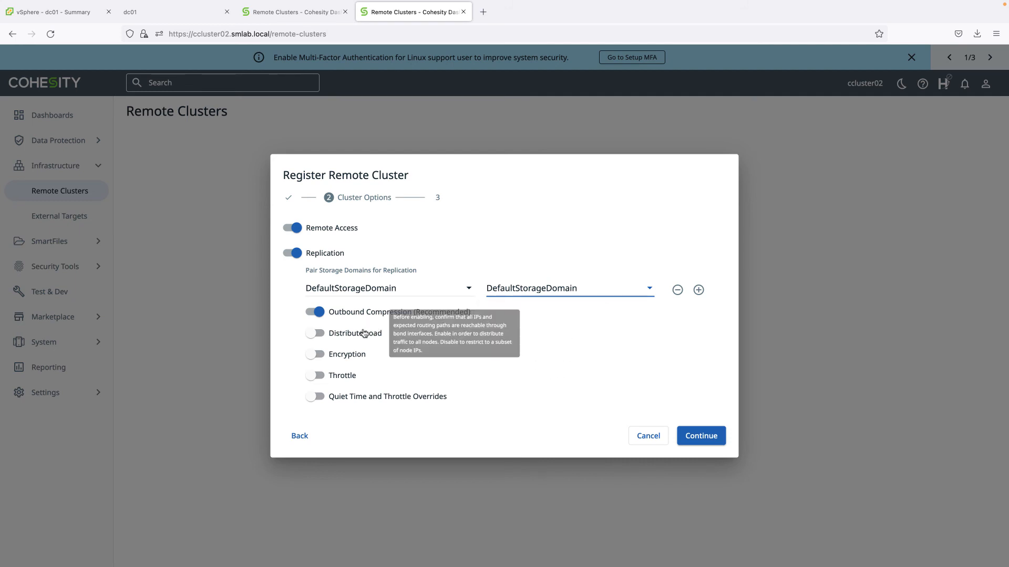
pyautogui.click(317, 333)
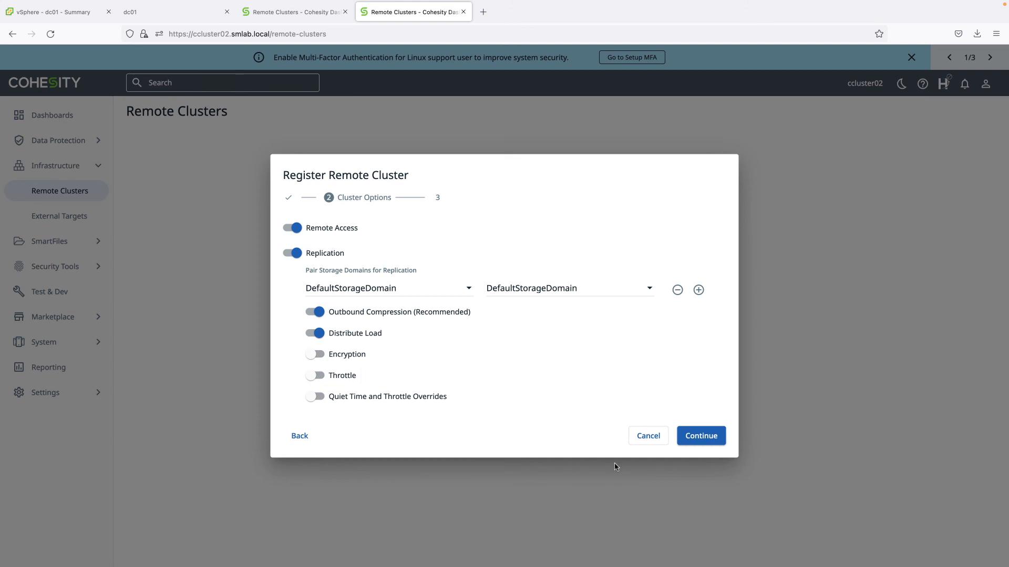
pyautogui.click(703, 436)
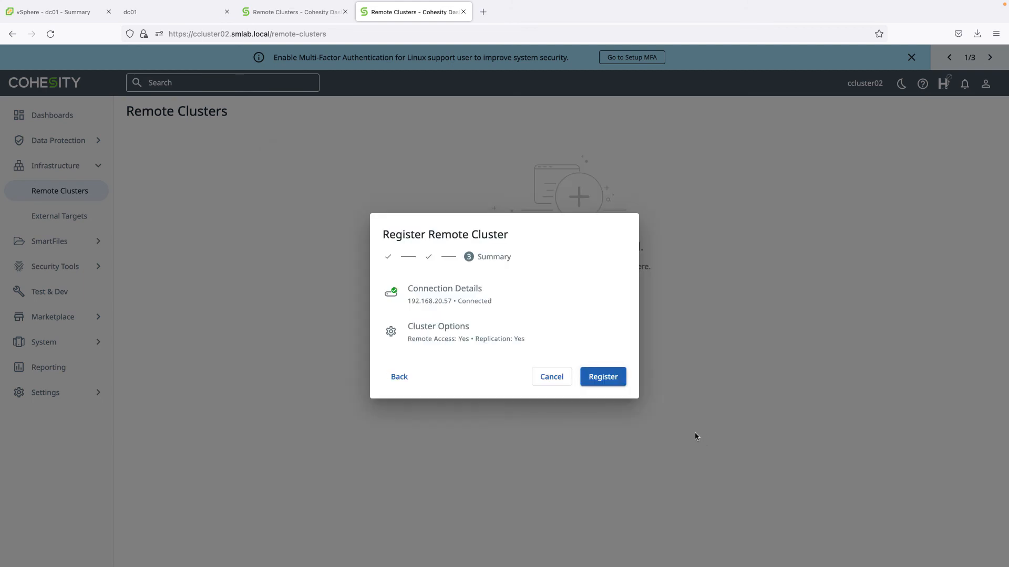
# Register ccluster01 as a remote cluster, then switch management to ccluster02
pyautogui.click(603, 376)
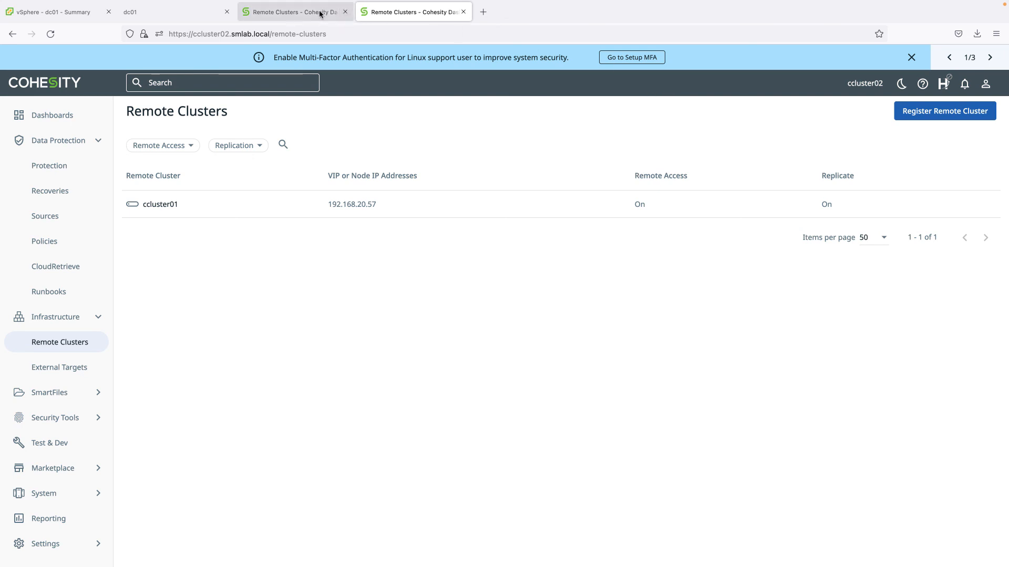
pyautogui.click(296, 14)
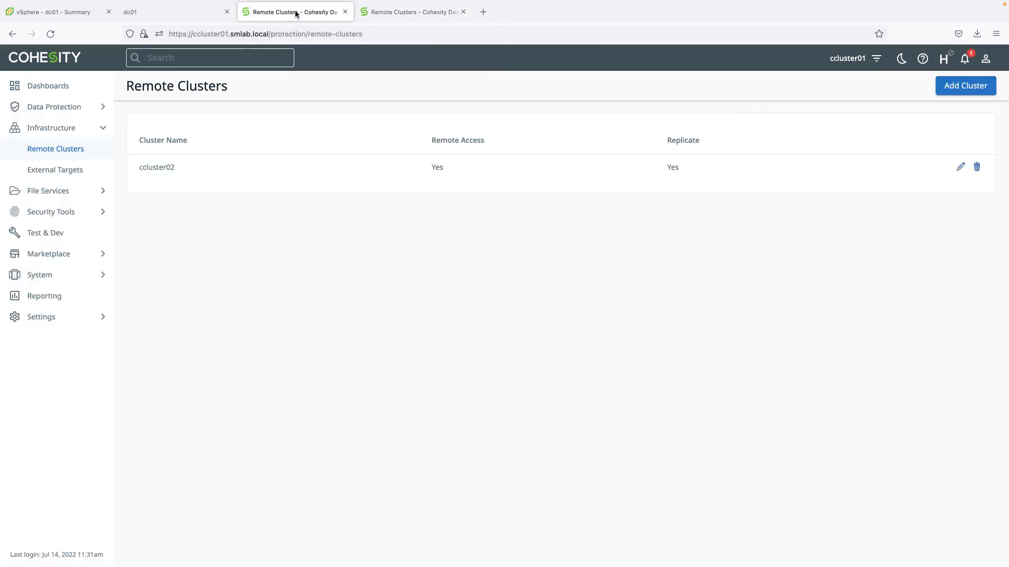
pyautogui.click(877, 60)
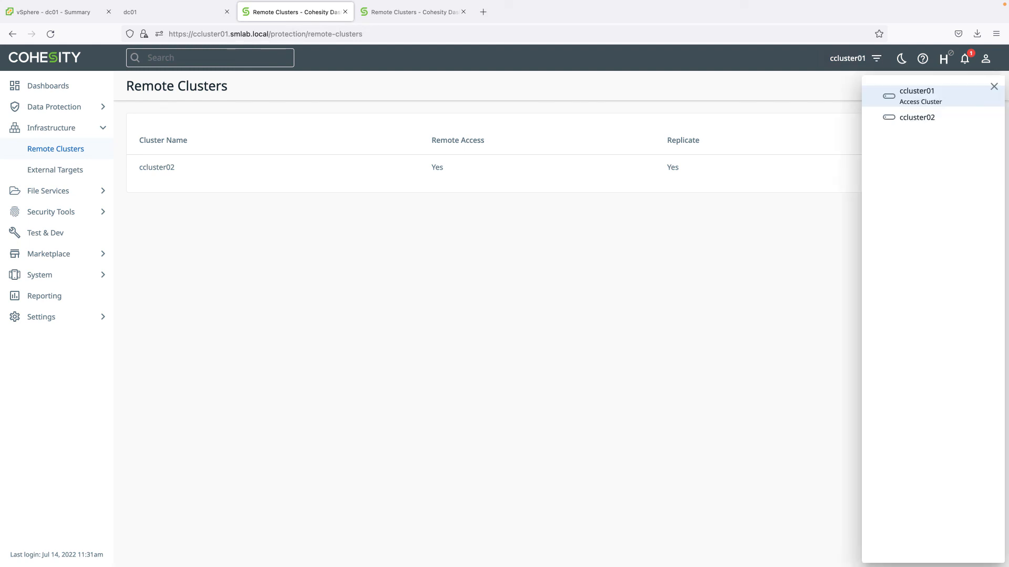
pyautogui.click(916, 120)
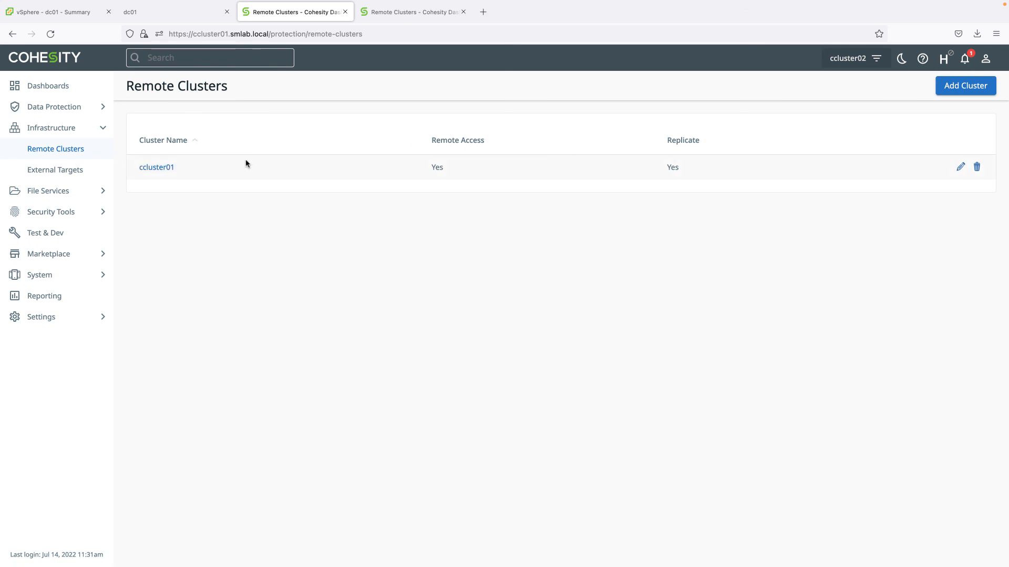
# Open the Summary dashboard and switch the cluster view back to ccluster01
pyautogui.click(55, 107)
pyautogui.click(54, 89)
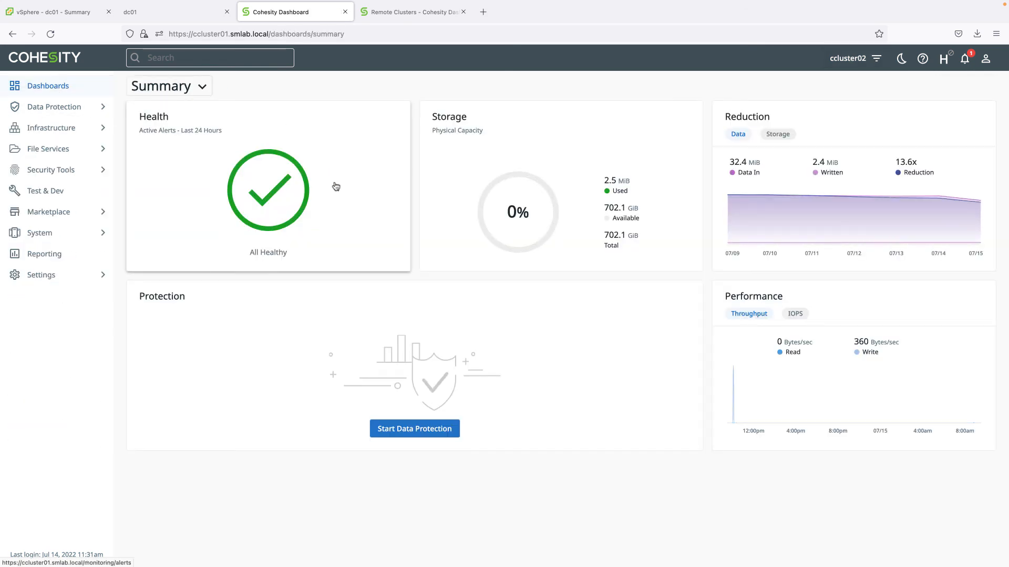
pyautogui.click(877, 59)
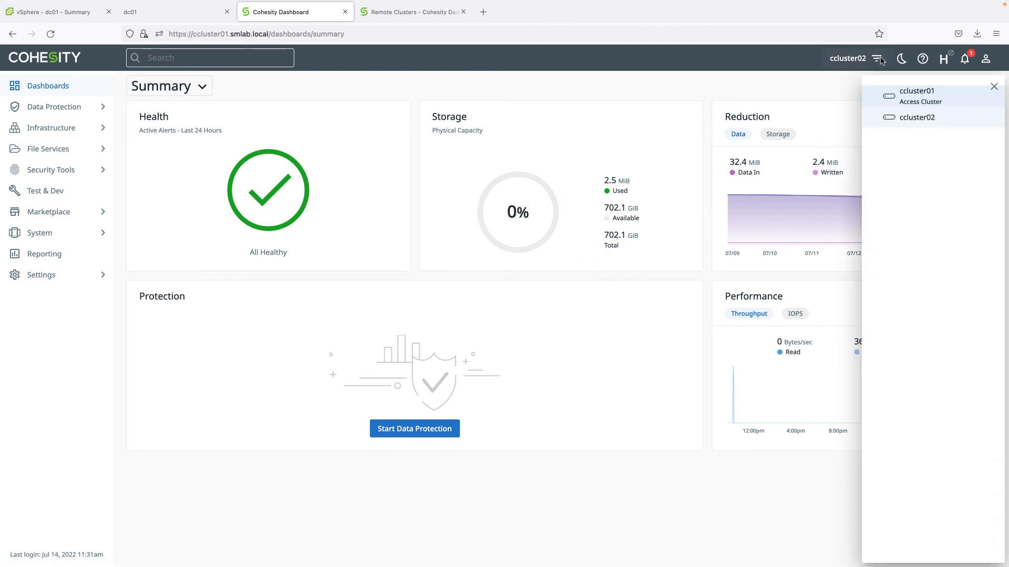
pyautogui.click(894, 96)
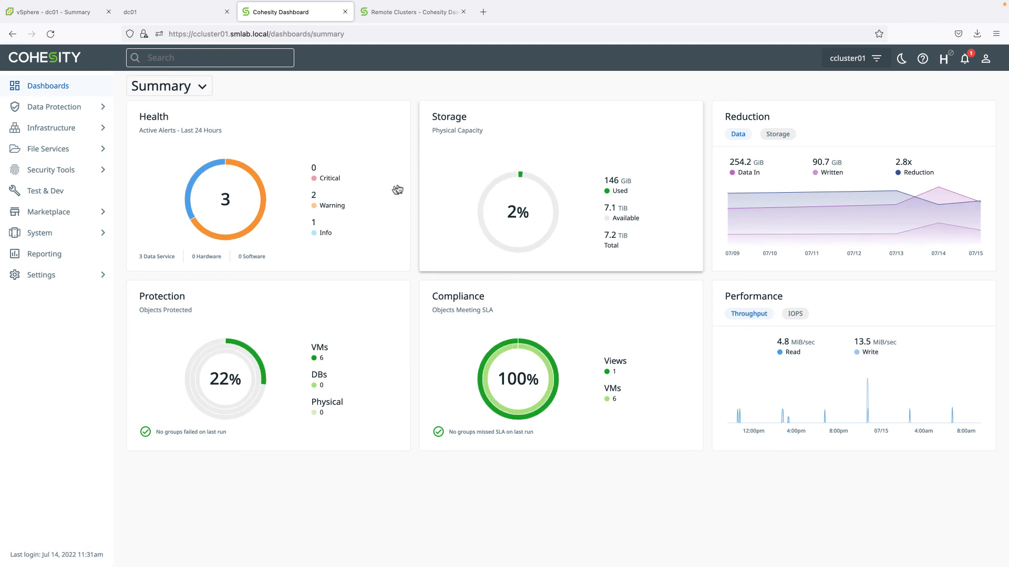